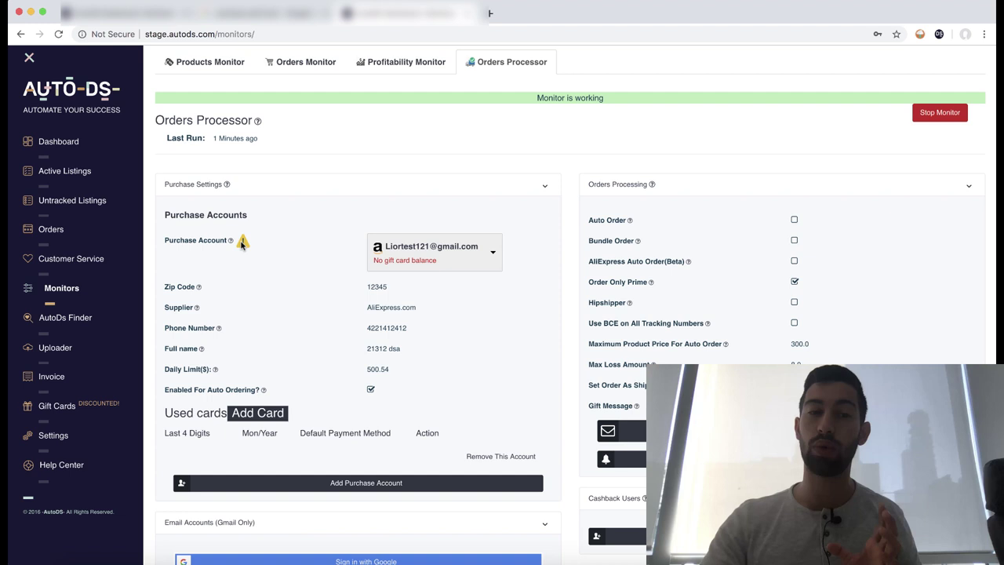
pyautogui.click(428, 248)
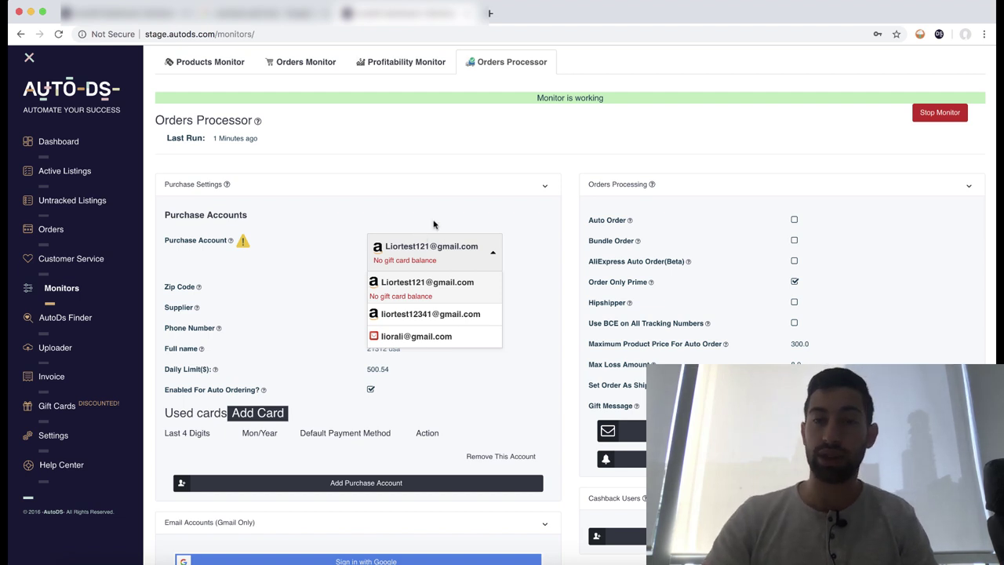
pyautogui.click(438, 218)
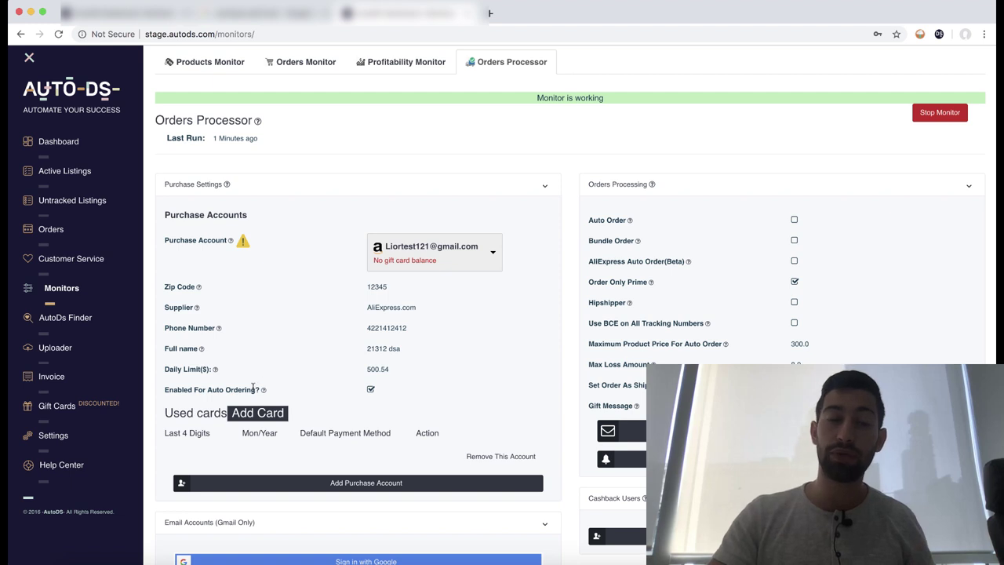
pyautogui.moveTo(252, 388)
pyautogui.mouseDown()
pyautogui.moveTo(167, 390)
pyautogui.moveTo(280, 392)
pyautogui.mouseUp()
pyautogui.click(188, 394)
pyautogui.click(375, 394)
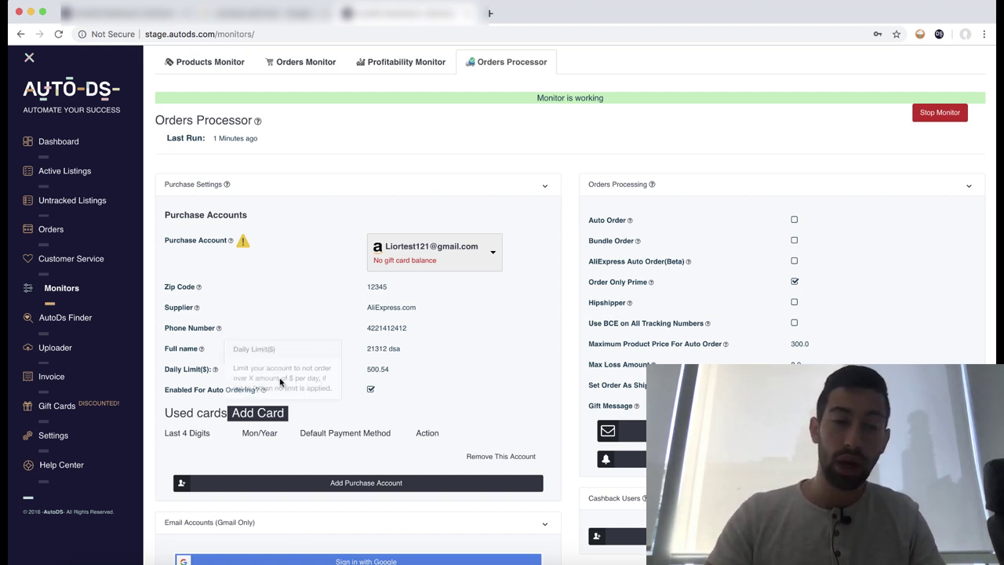
pyautogui.moveTo(396, 371); pyautogui.dragTo(362, 371)
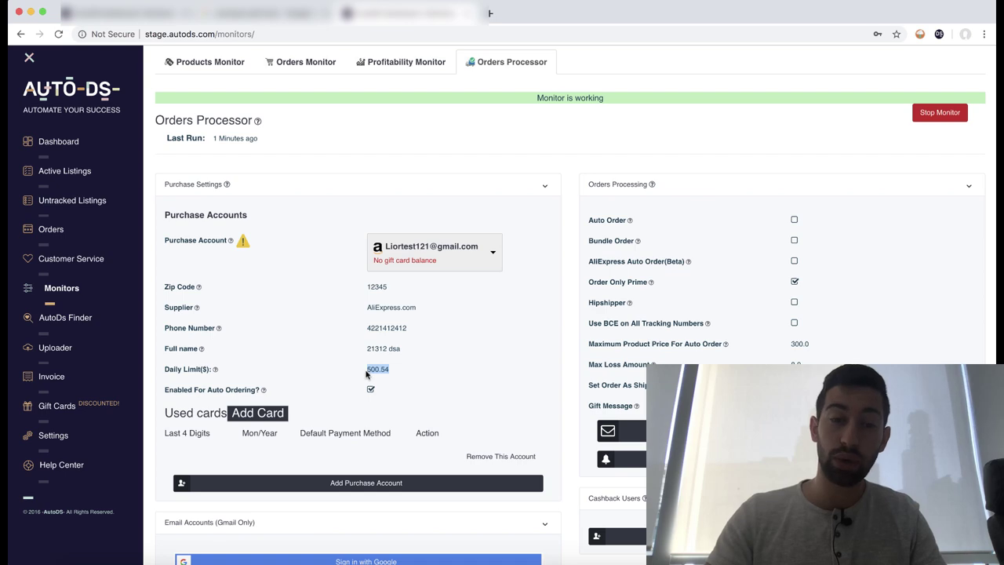
pyautogui.click(366, 375)
pyautogui.scroll(-1, 337, 408)
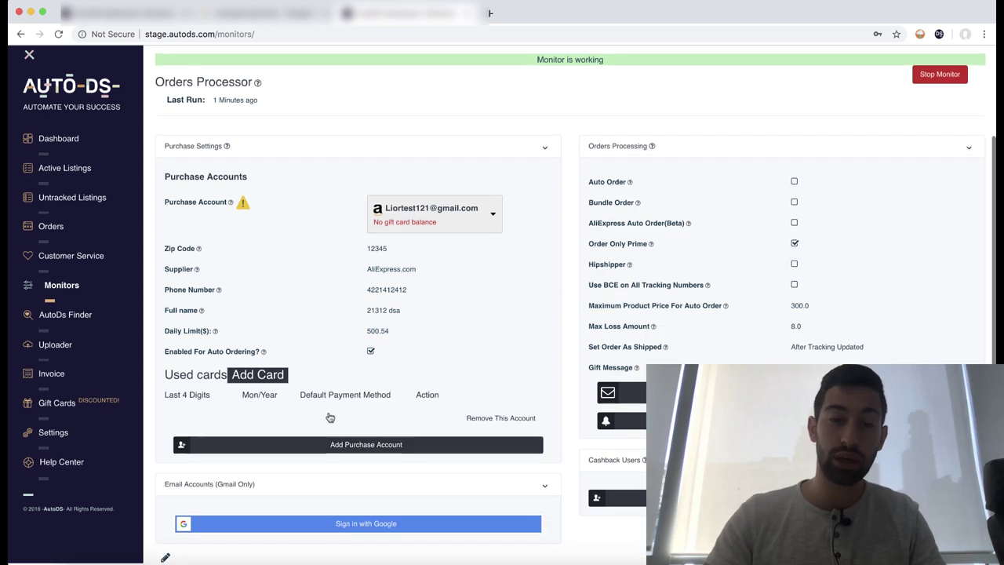
pyautogui.click(167, 561)
pyautogui.scroll(-3, 353, 384)
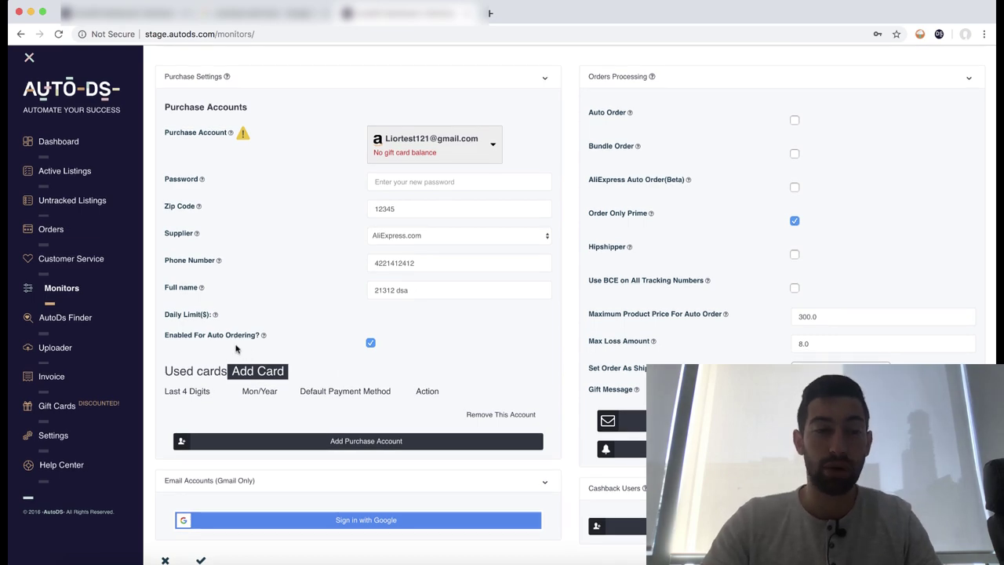
pyautogui.click(165, 560)
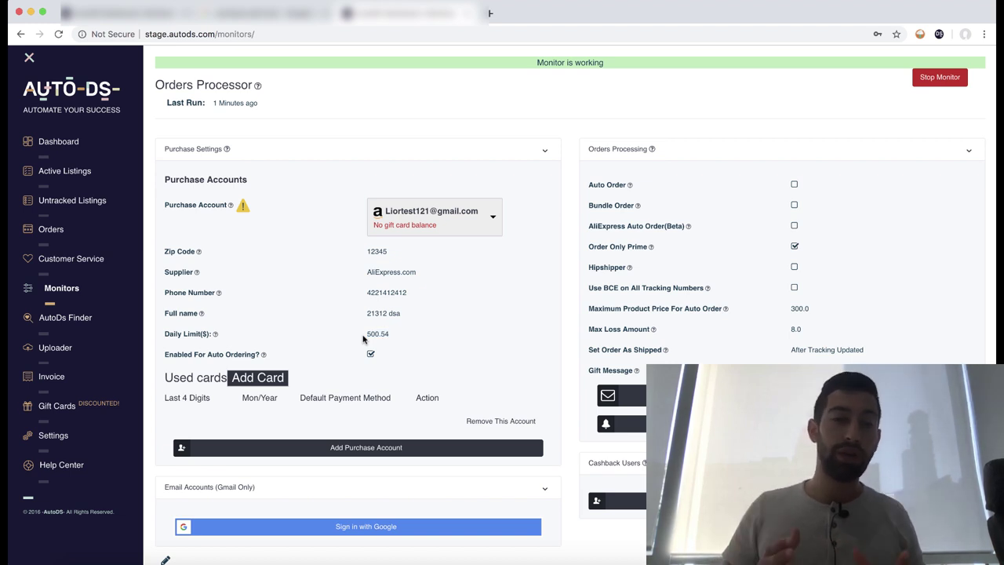
pyautogui.moveTo(363, 339); pyautogui.dragTo(398, 339)
pyautogui.click(397, 339)
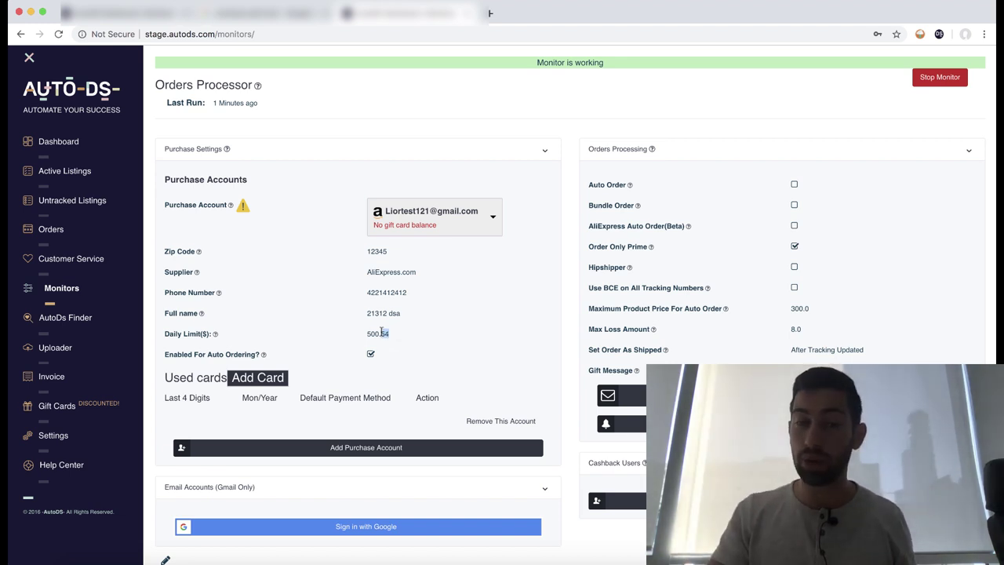
pyautogui.moveTo(390, 333); pyautogui.dragTo(365, 335)
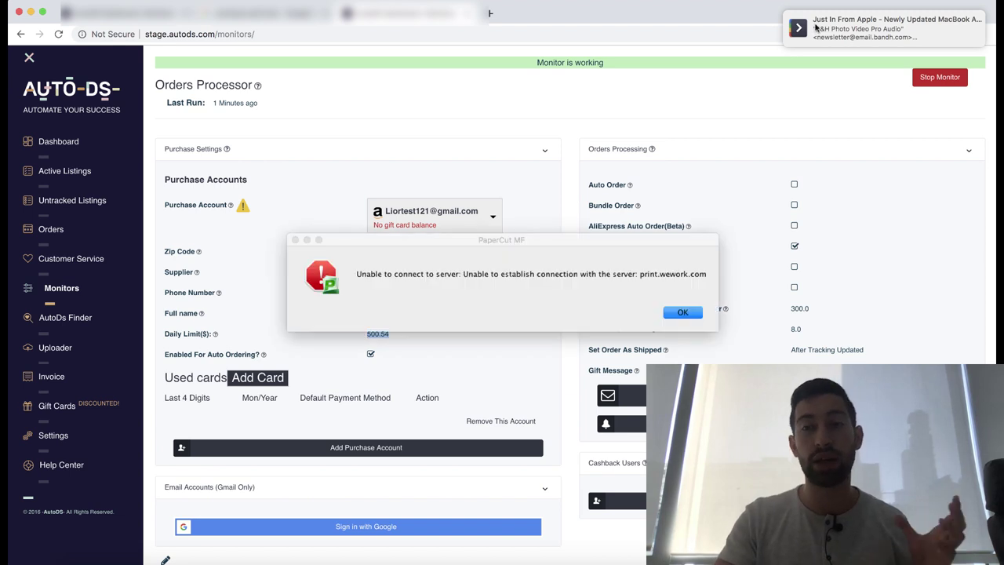
# - Dismiss the PaperCut unable-to-connect-to-server error dialog with OK
pyautogui.click(681, 312)
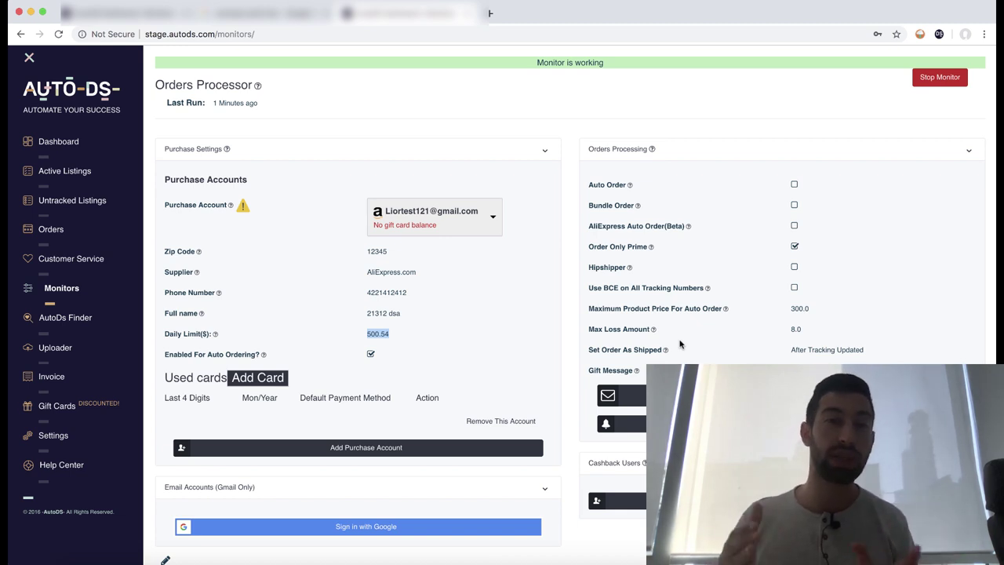
pyautogui.click(437, 224)
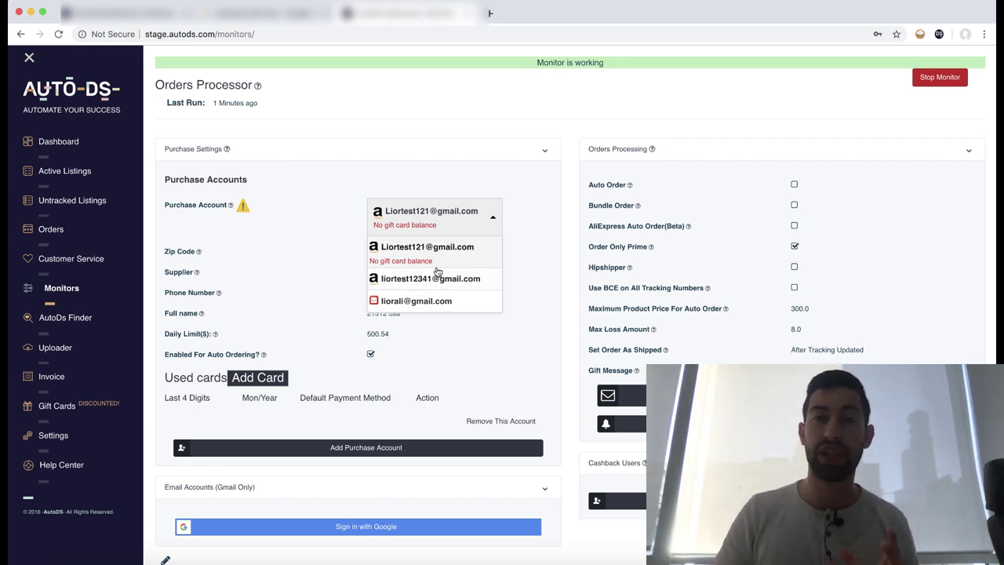
pyautogui.click(550, 246)
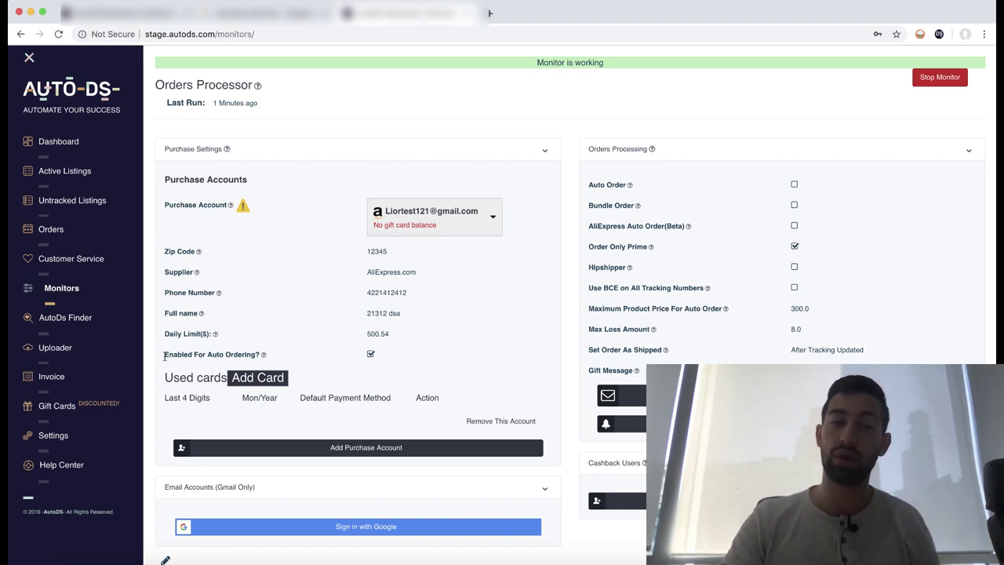
pyautogui.moveTo(164, 351); pyautogui.dragTo(377, 351)
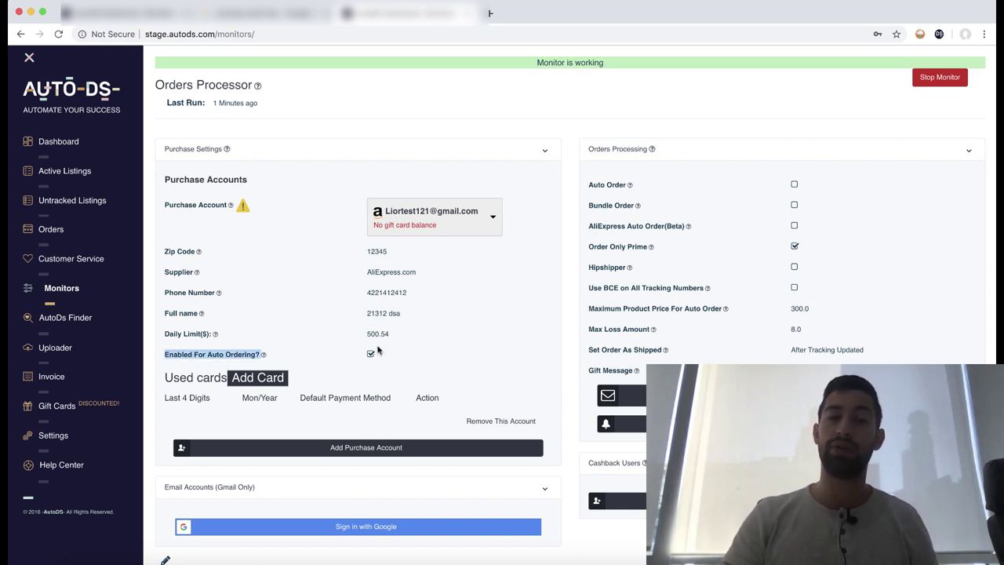
pyautogui.click(388, 332)
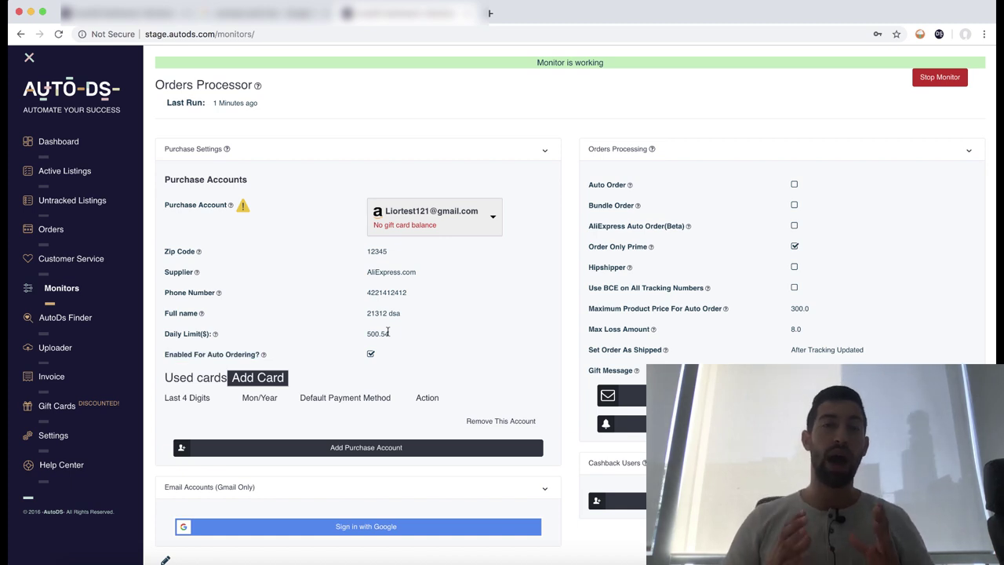